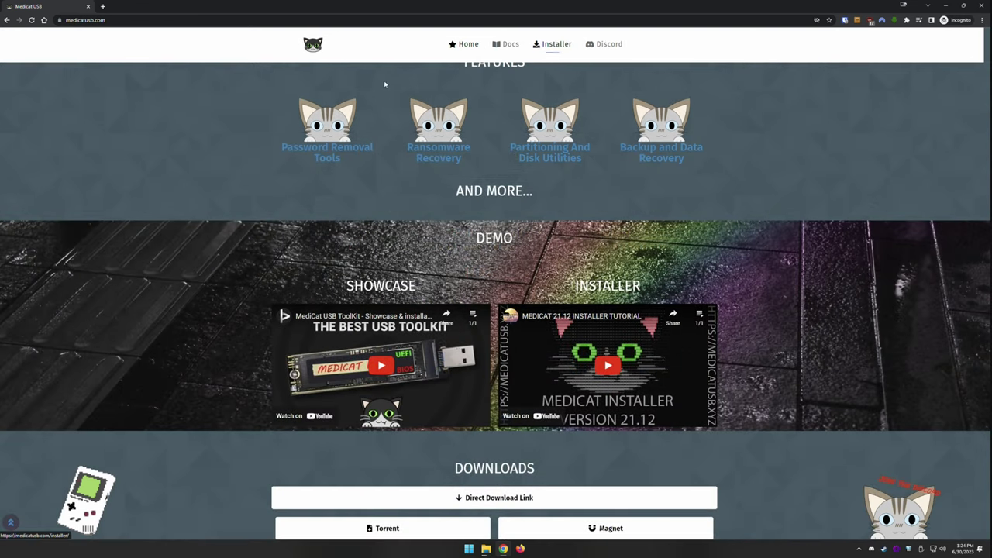
Step: Download the Windows installer script Medicat_Installer.bat from the site's Downloads section
scroll(465, 124, down, 4)
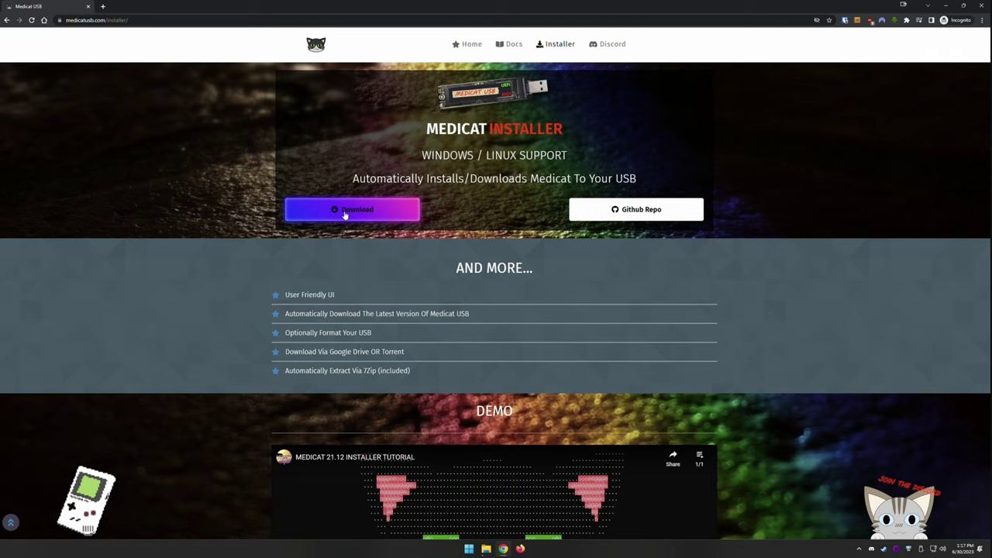
scroll(345, 214, down, 1)
scroll(345, 214, down, 4)
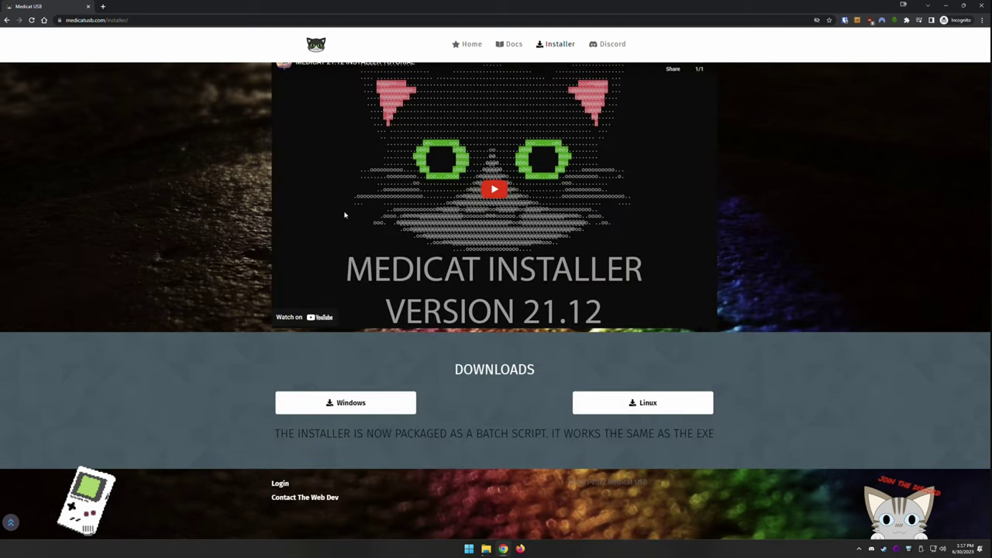
click(373, 410)
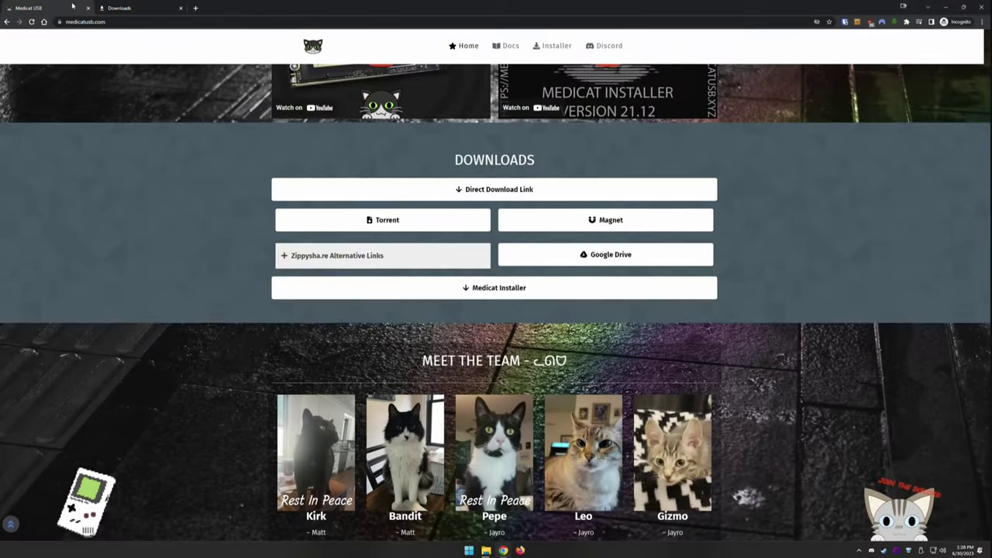
Step: Run Medicat_Installer.bat from Chrome's downloads and approve the User Account Control prompt
click(152, 5)
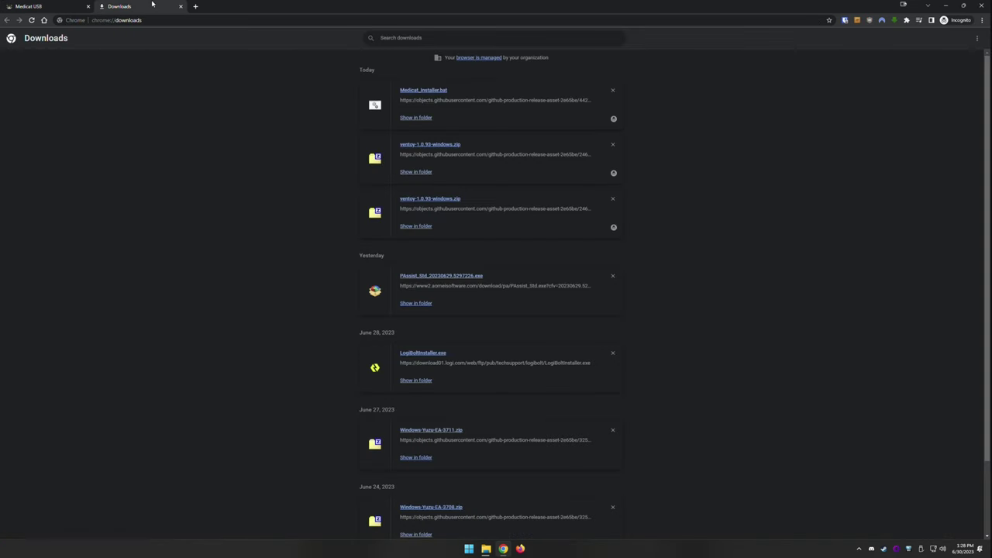
click(431, 91)
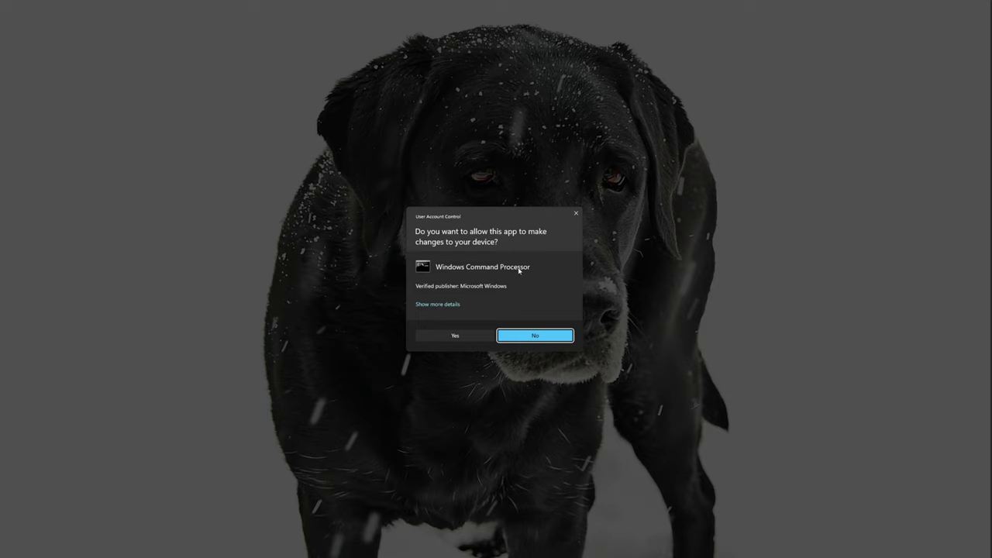
click(465, 336)
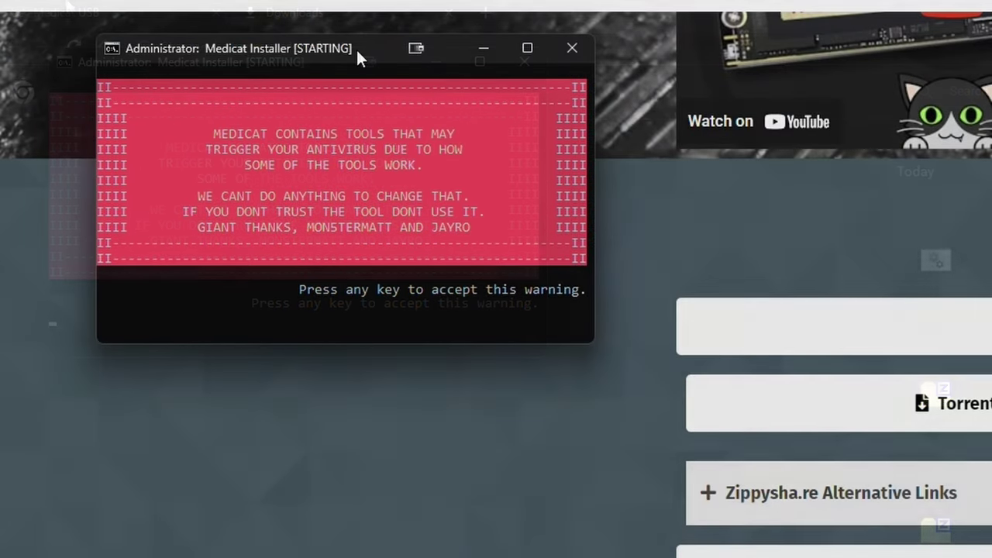
Step: Accept the antivirus warning and license notice, then choose INSTALL MEDICAT
key(Return)
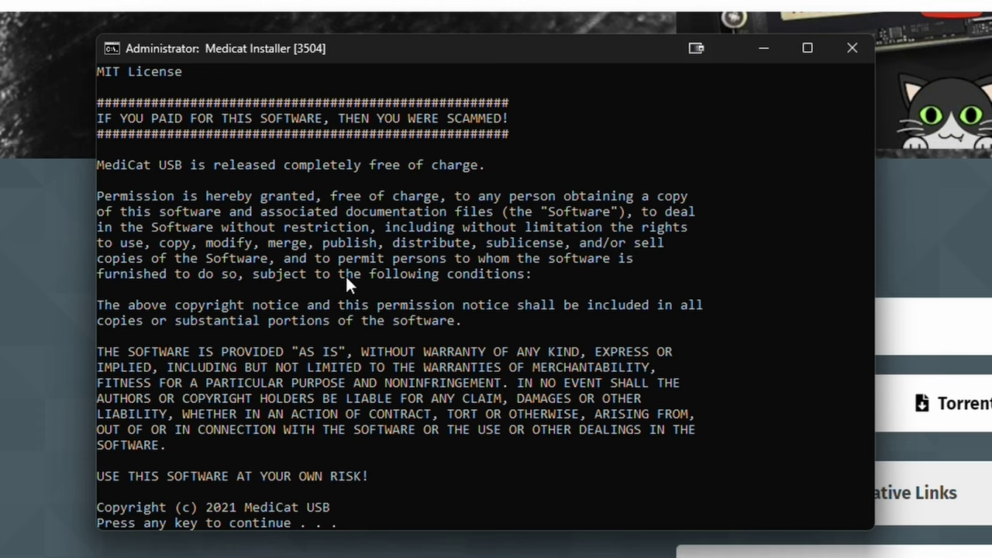
key(Return)
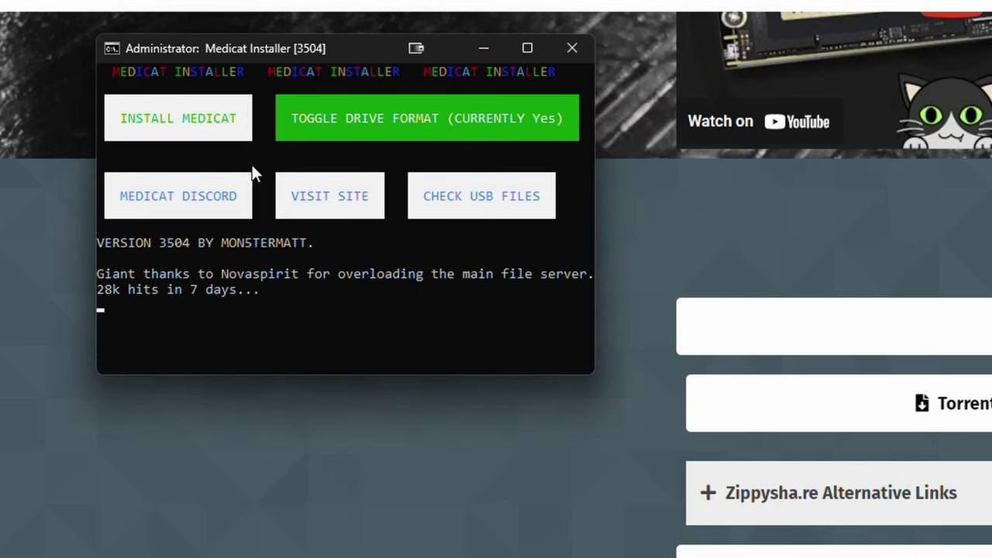
click(215, 124)
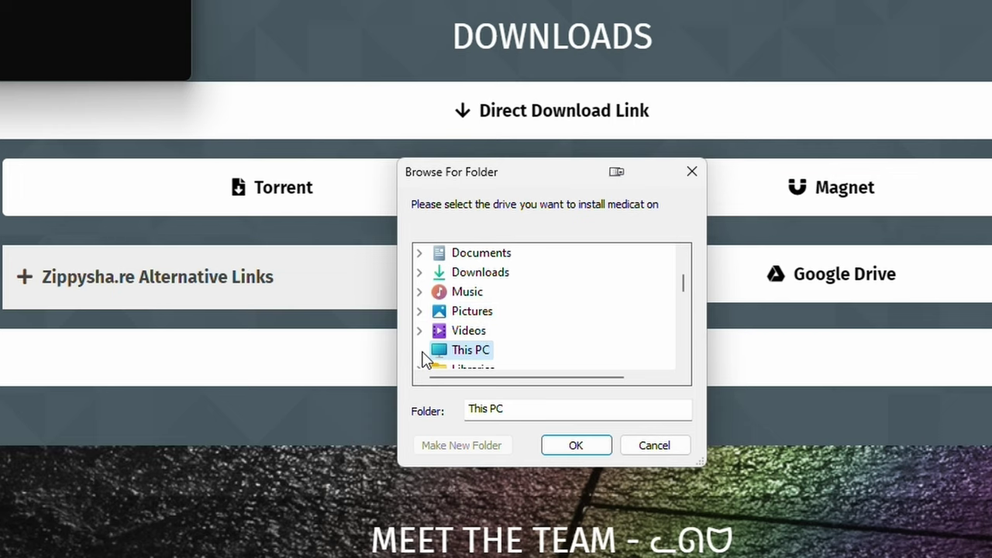
Step: Target the Medicat (R:) drive with GPT partitioning and Secure Boot support
click(423, 351)
scroll(554, 317, down, 2)
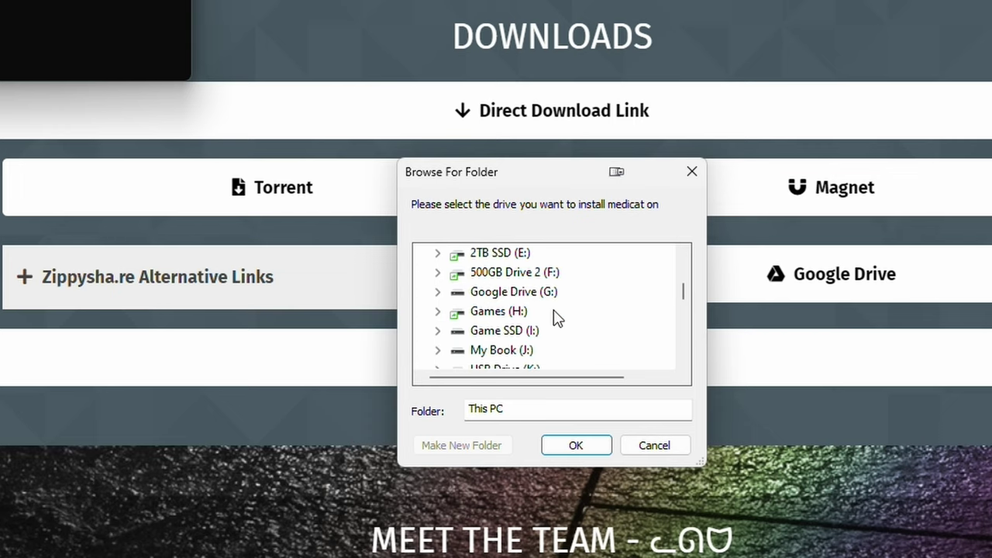
scroll(554, 317, down, 1)
scroll(553, 317, down, 2)
click(488, 330)
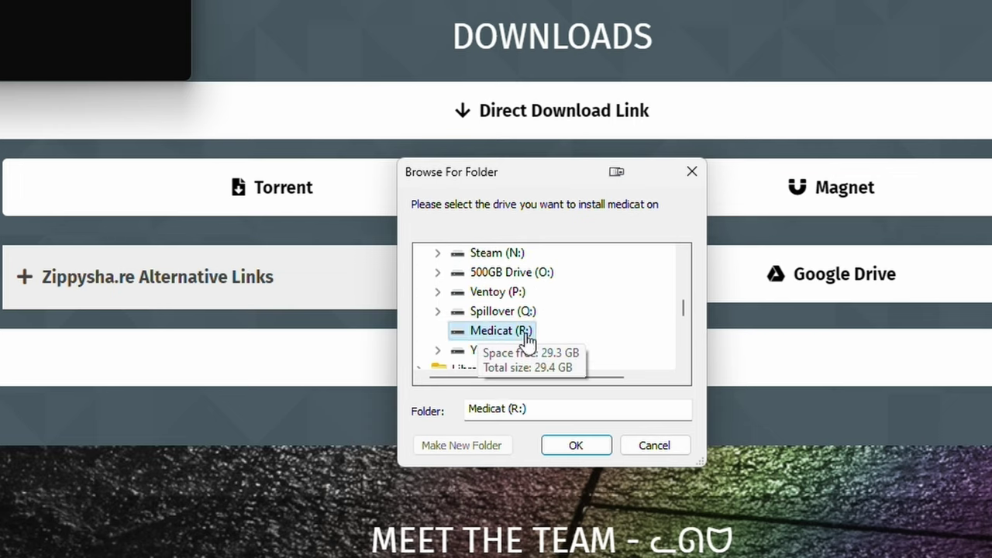
click(589, 444)
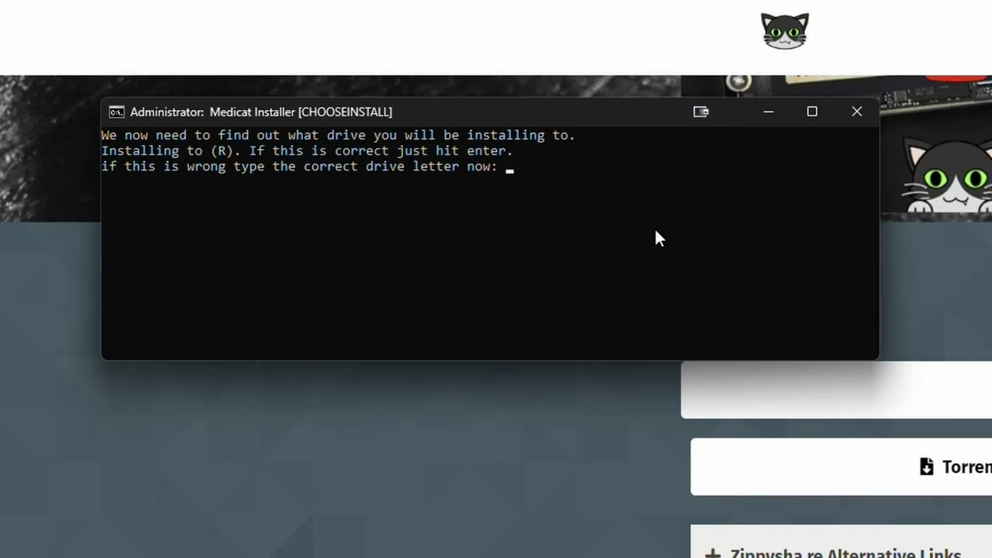
key(Return)
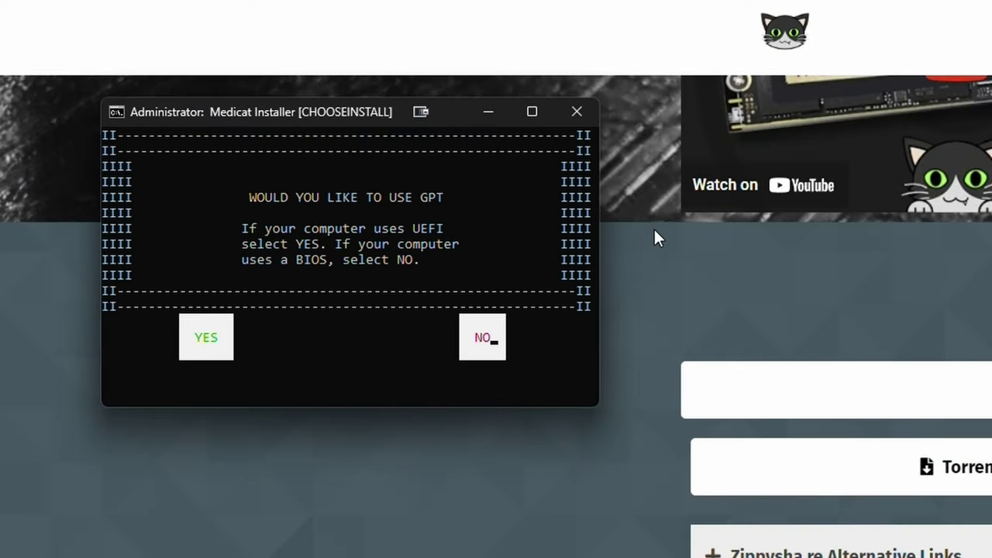
click(212, 334)
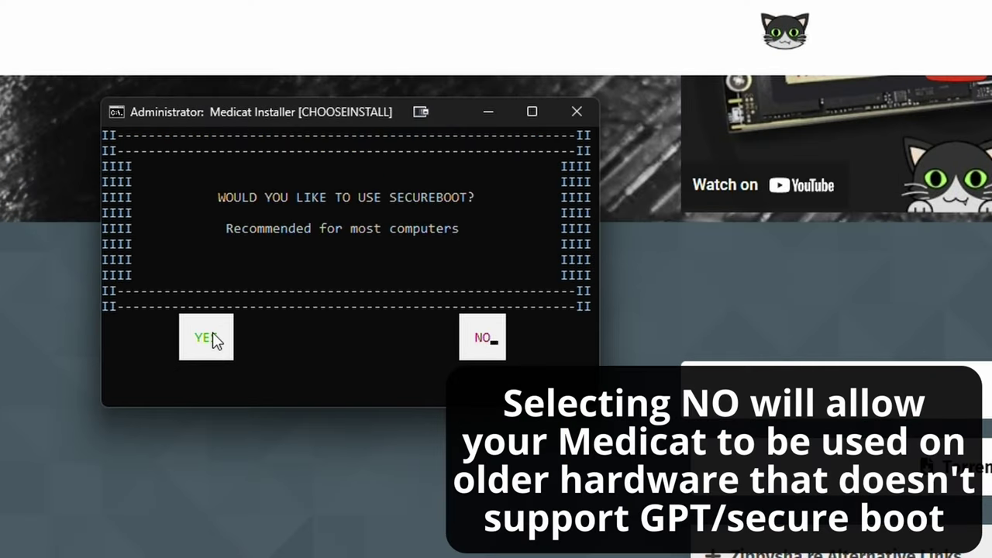
click(210, 338)
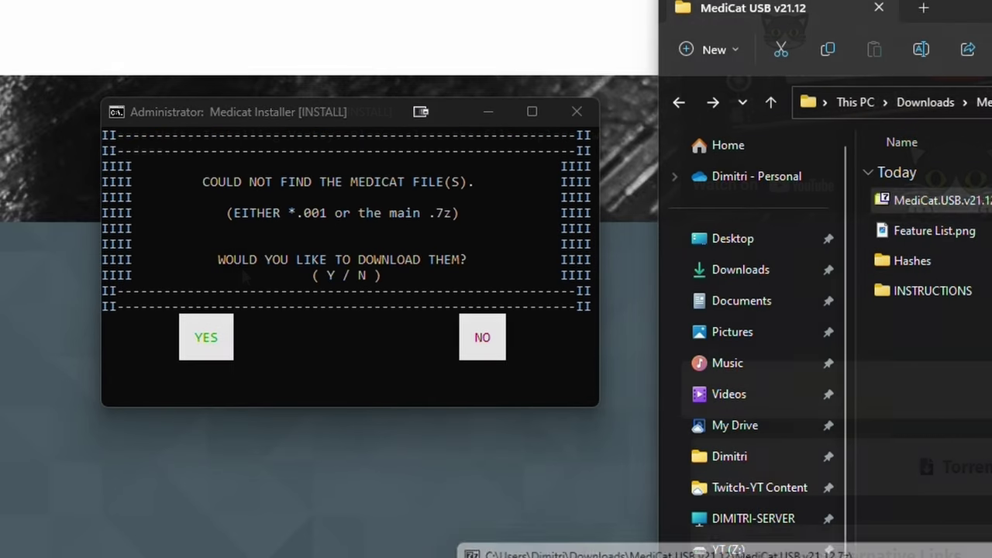
Step: Decline the download and pick the existing MediCat.USB.v21.12.7z archive for extraction
click(485, 337)
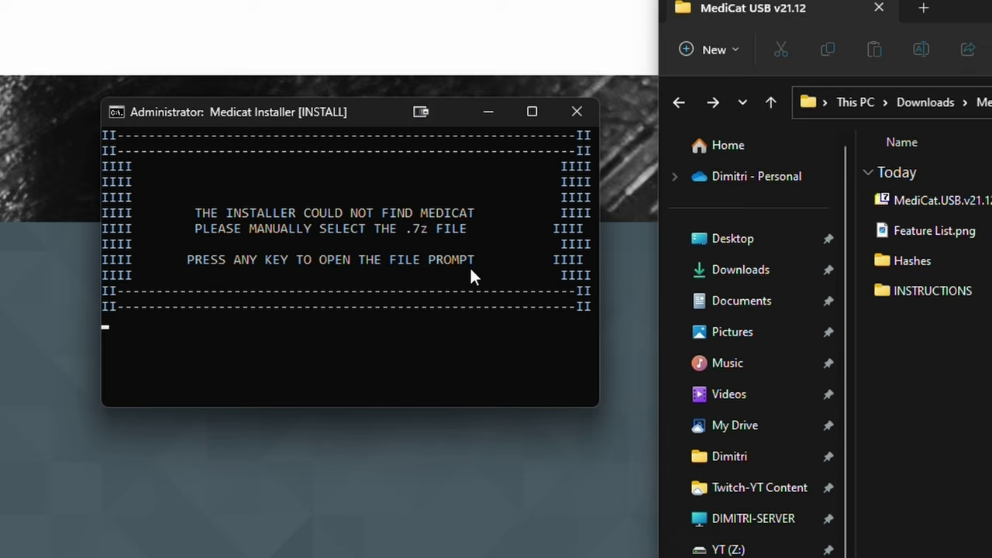
click(391, 308)
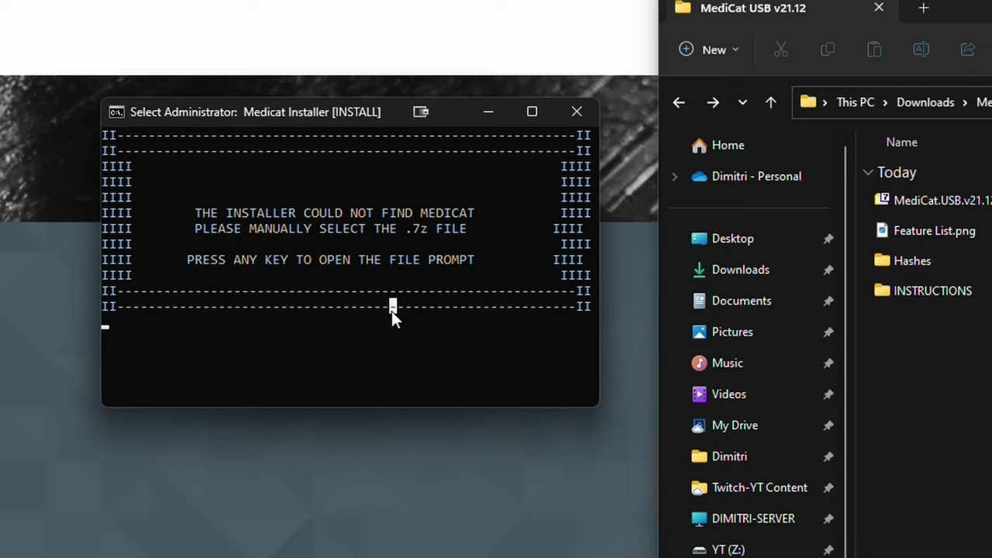
key(Return)
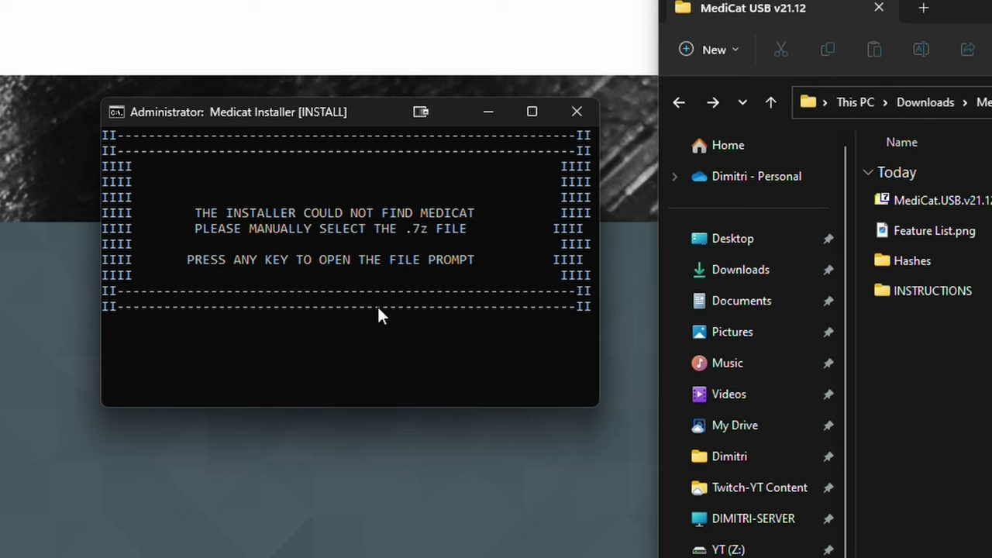
click(330, 306)
key(Return)
key(Return)
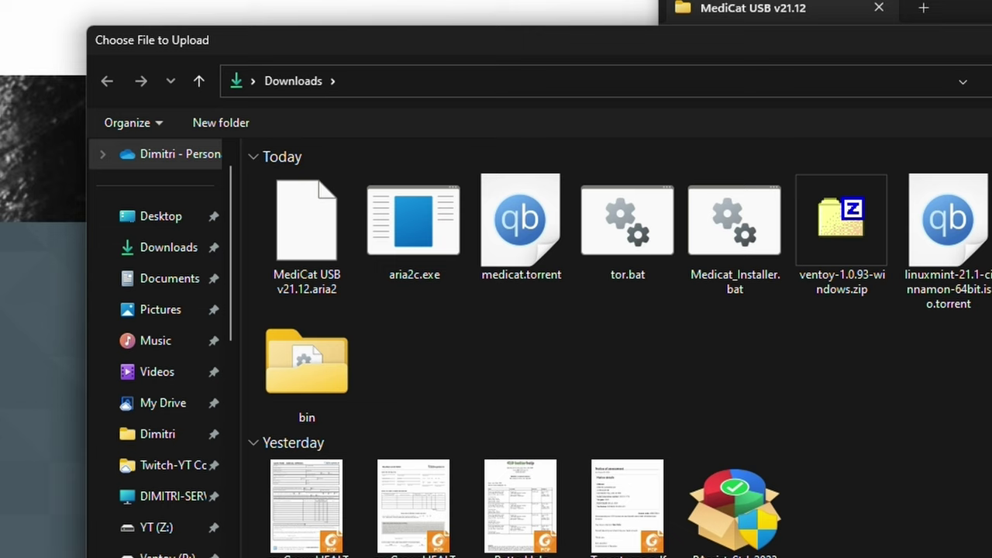
click(451, 209)
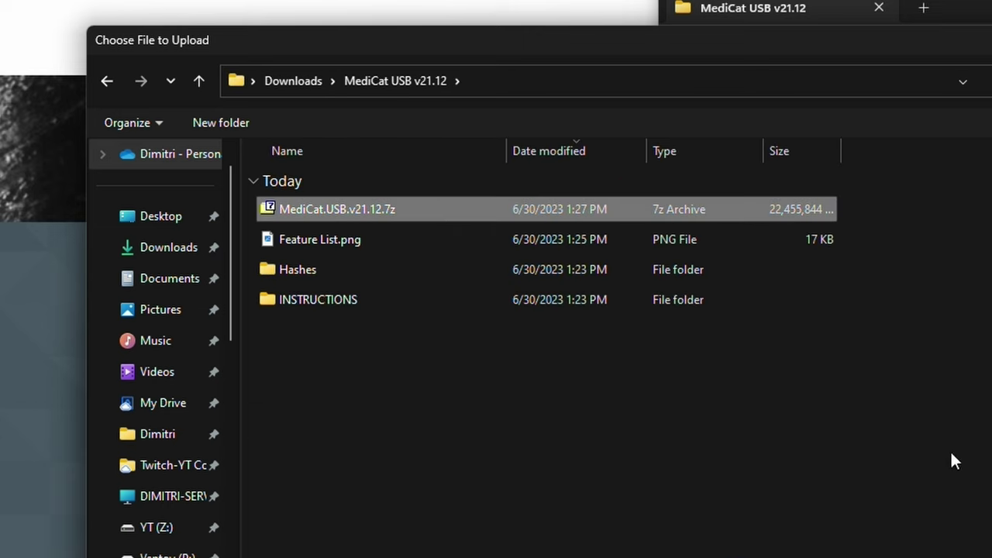
key(Return)
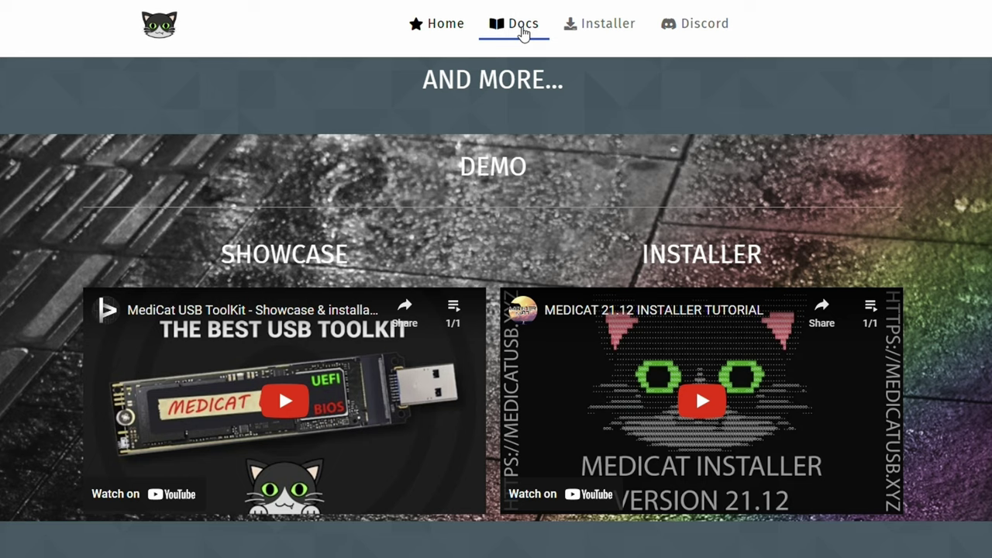
Step: Go to the MediCat USB site's Docs page from the top navigation bar
click(523, 31)
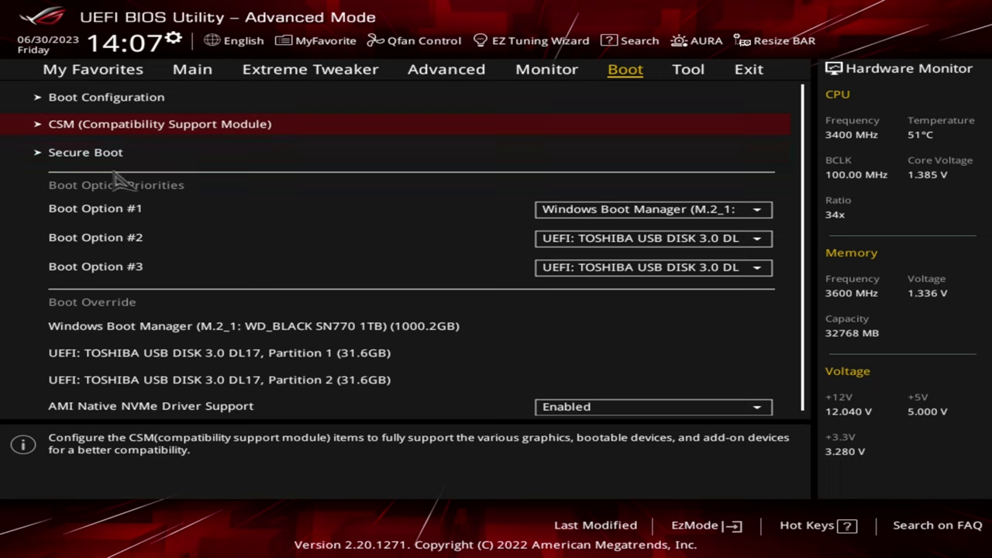
Step: Set Secure Boot OS Type to Other OS, save and reset with F10, then view boot options
click(97, 154)
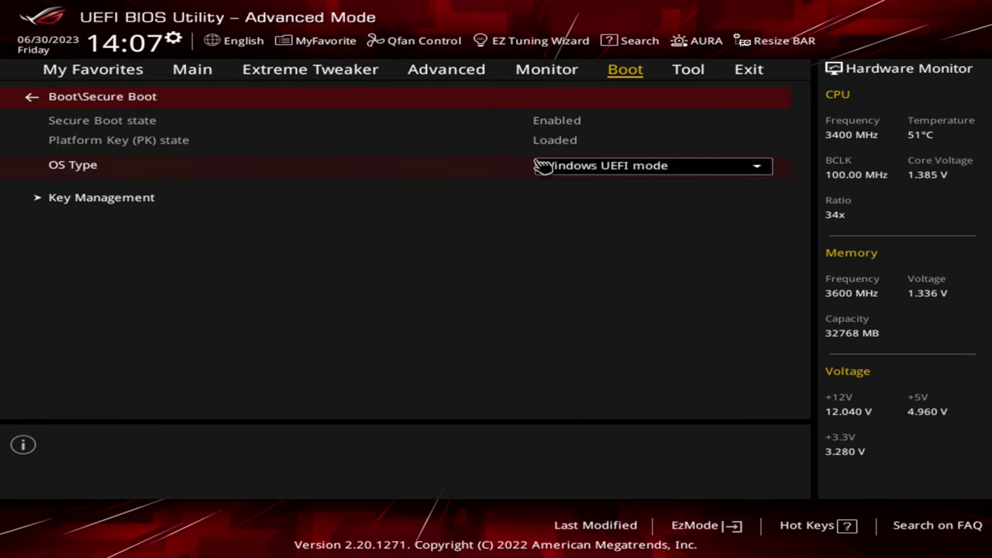
click(592, 170)
click(583, 186)
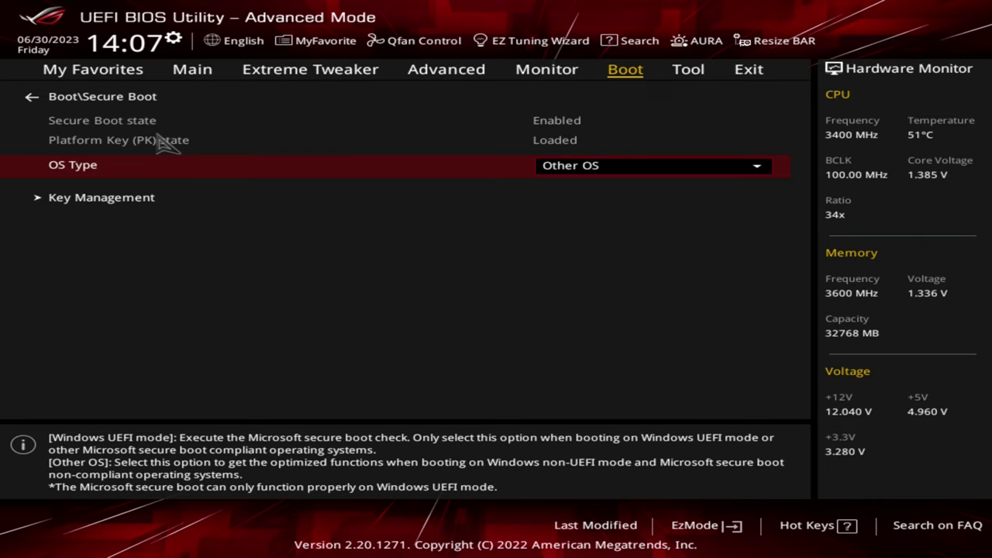
key(Escape)
key(F10)
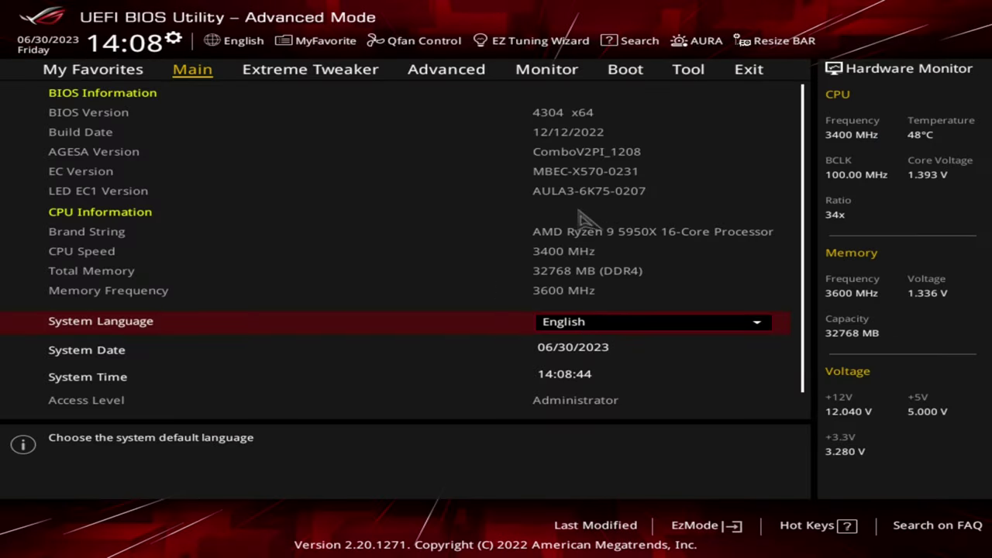
click(626, 80)
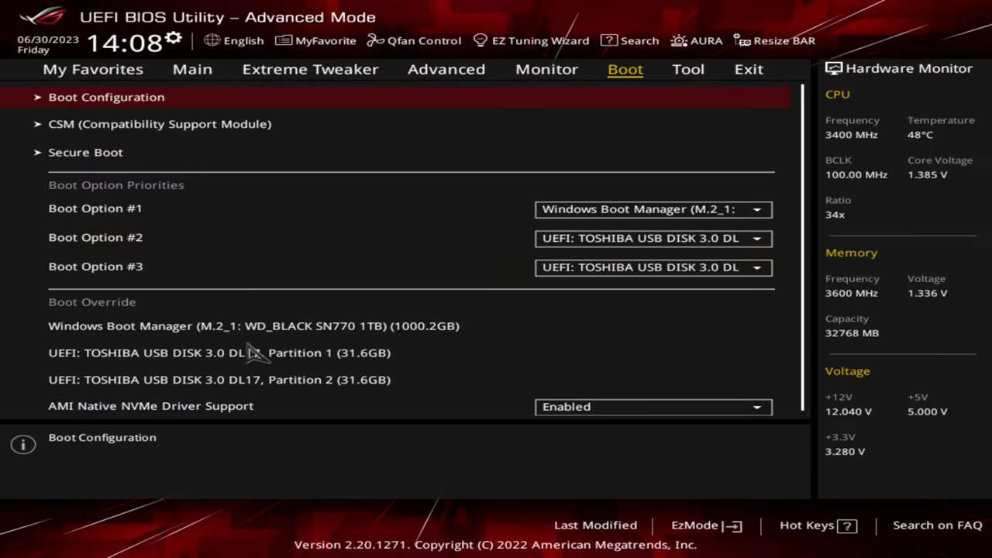
Step: Boot from the USB drive's first partition and peek into the Antivirus category
click(248, 380)
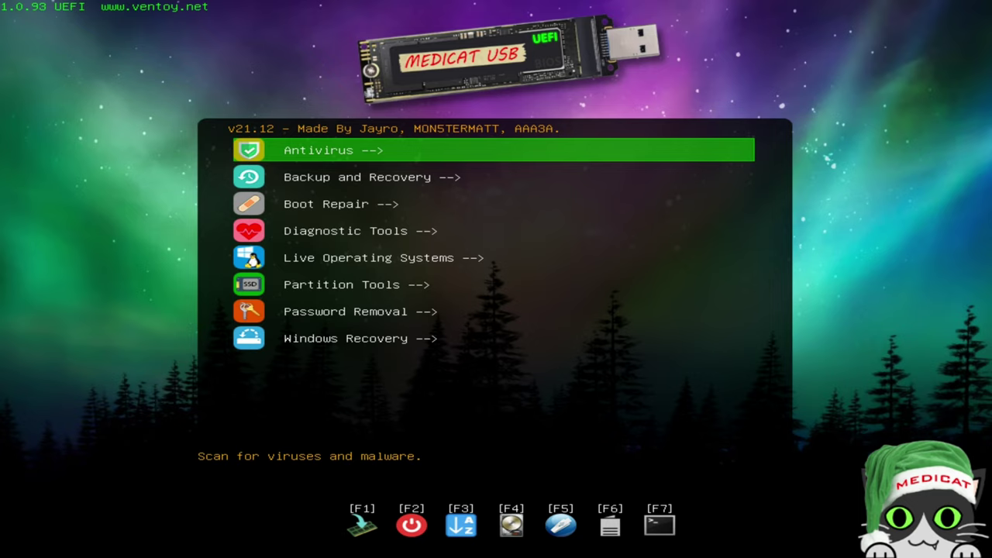
key(Down)
key(Down)
key(Down)
key(Down)
key(Up)
key(Up)
key(Up)
key(Down)
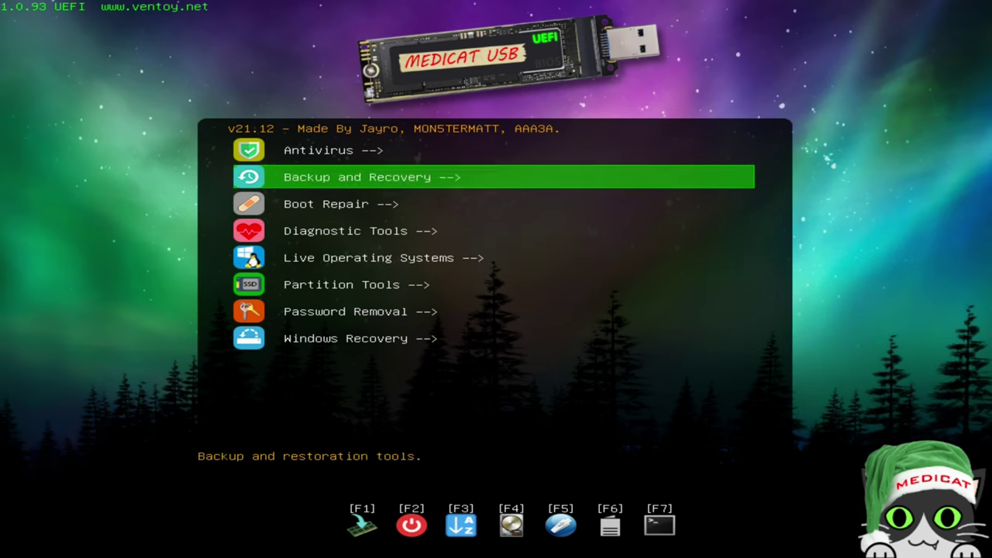
key(Down)
key(Down)
key(Down)
key(Up)
key(Up)
key(Up)
key(Up)
key(Return)
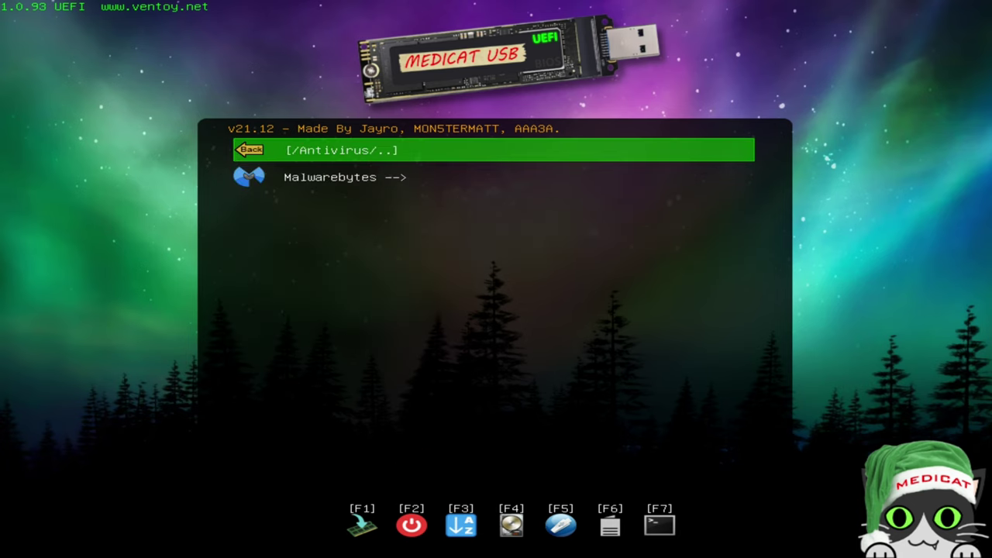
key(Return)
Step: Browse the Backup and Recovery tools, from Acronis True Image to Symantec Ghost
key(Down)
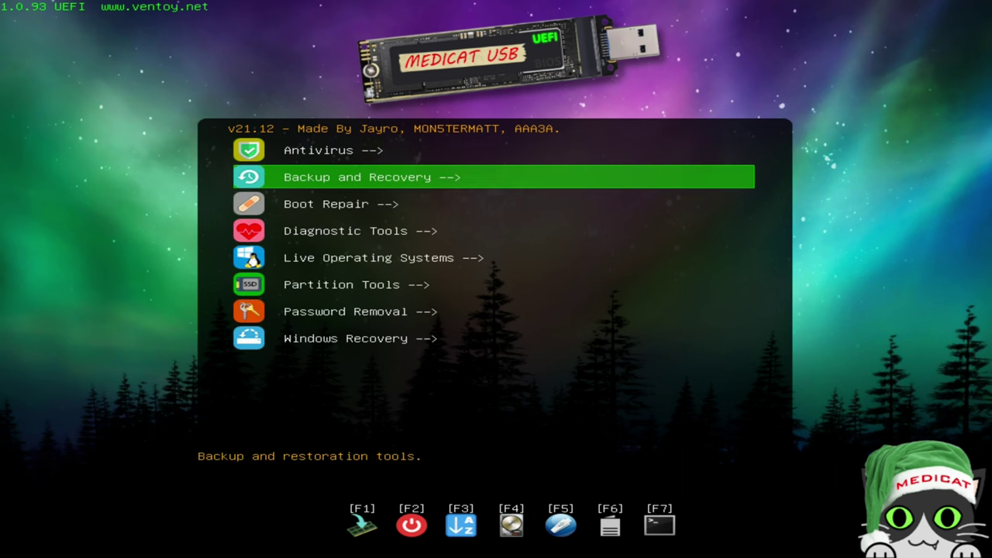
key(Return)
key(Down)
key(Down)
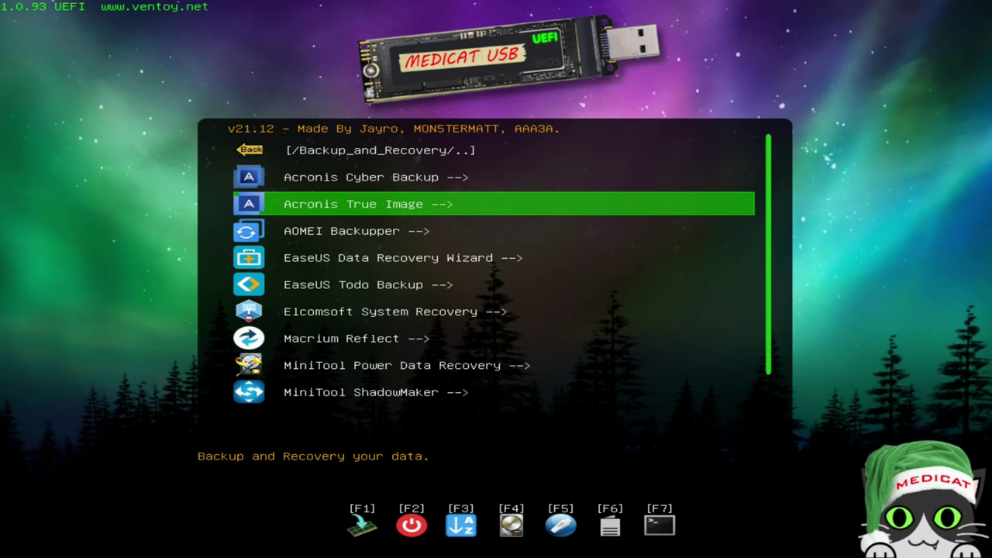
key(Down)
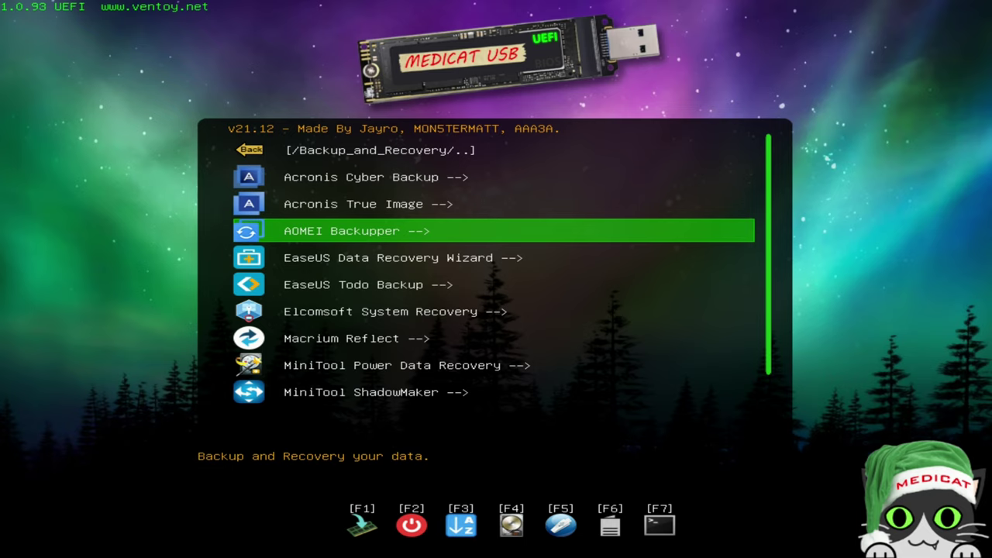
key(Down)
key(Down)
key(Down)
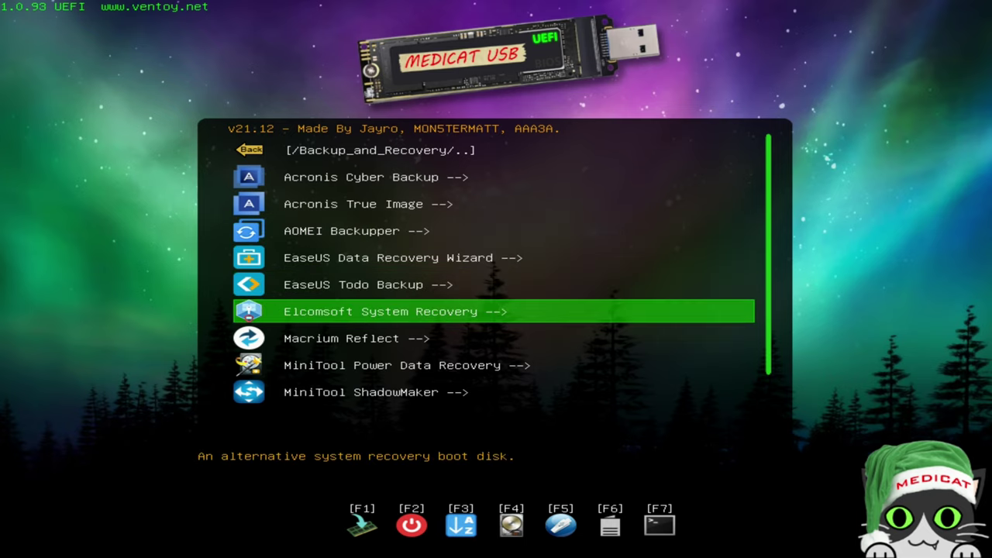
key(Down)
key(Down)
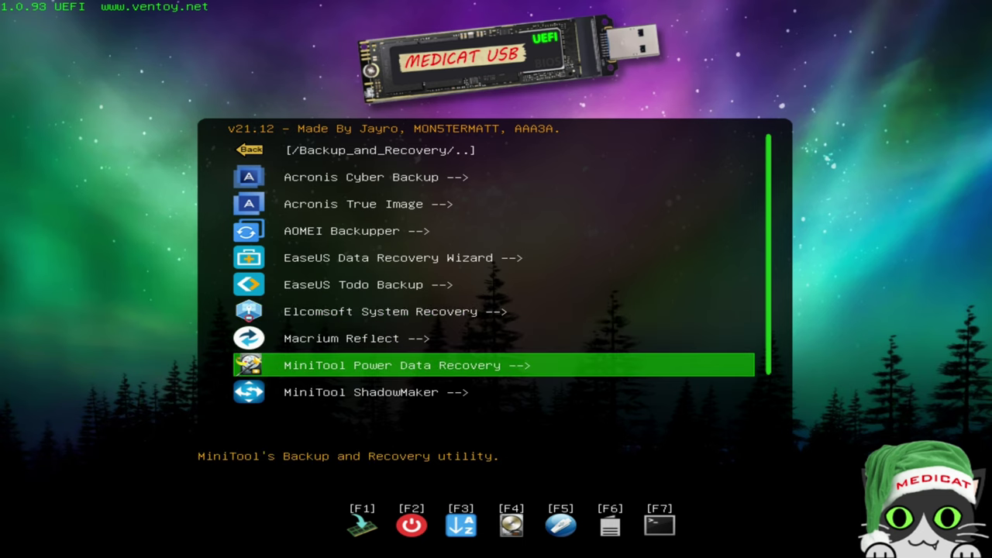
key(Down)
key(Down)
key(Down)
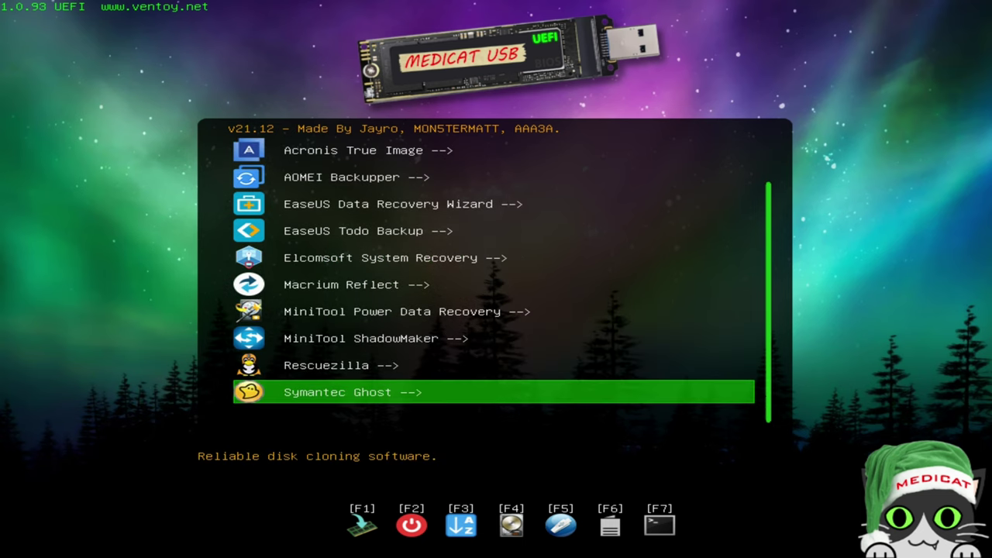
key(Up)
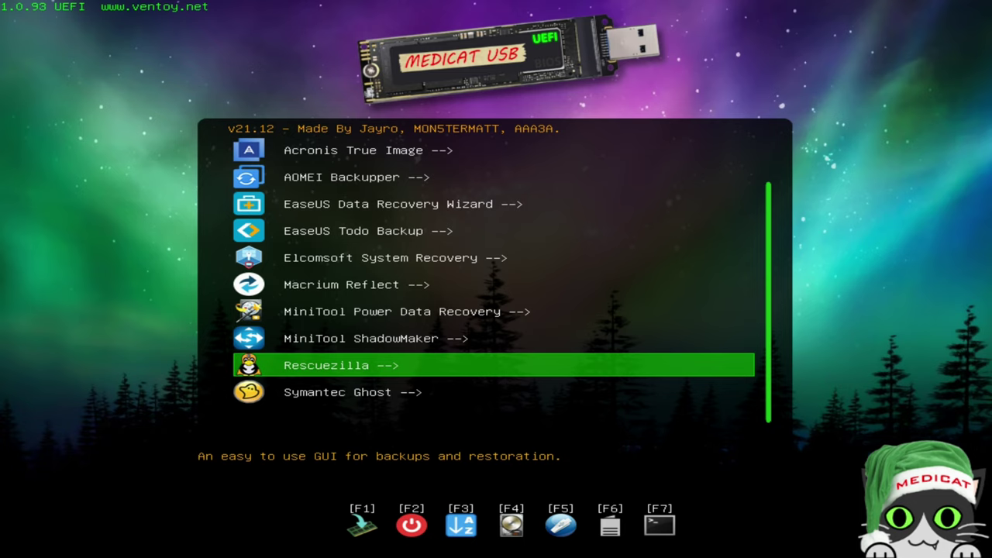
key(Down)
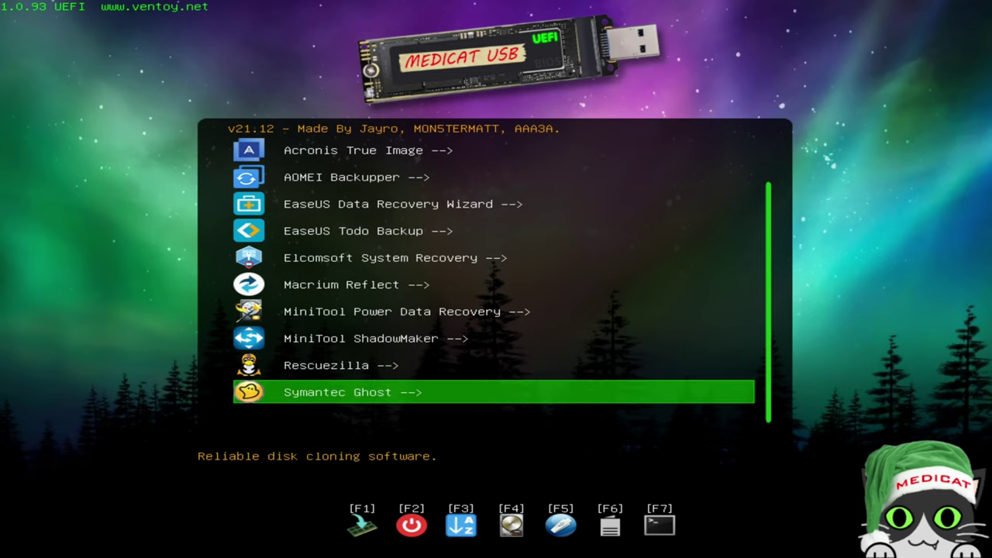
key(Escape)
Step: View the Boot Repair list, then open the Diagnostic Tools list
key(Down)
key(Down)
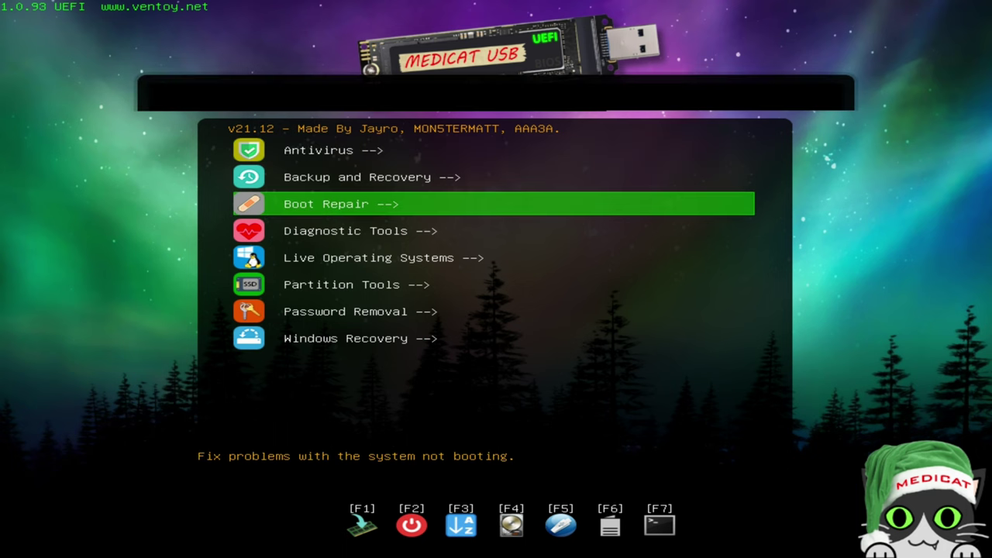
key(Return)
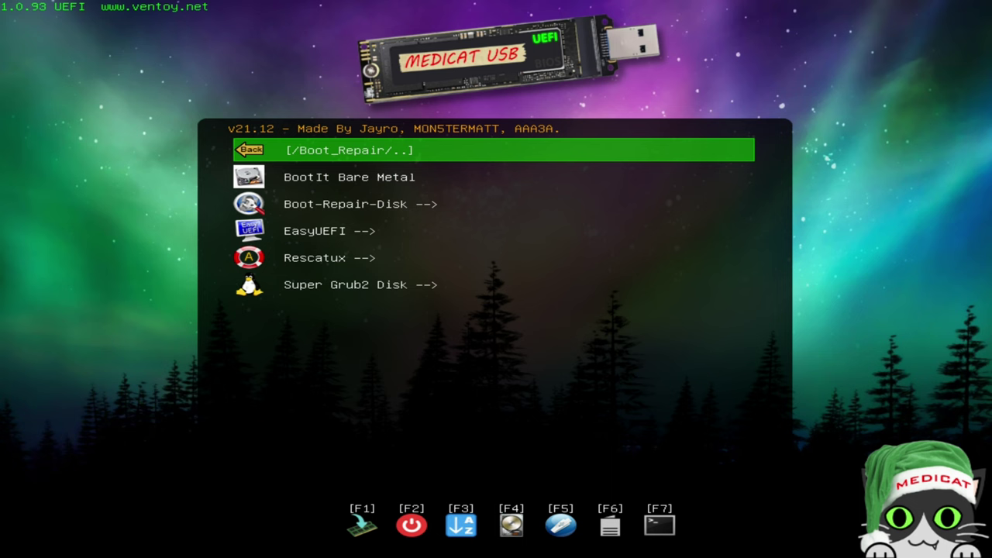
key(Escape)
key(Down)
key(Down)
key(Down)
key(Return)
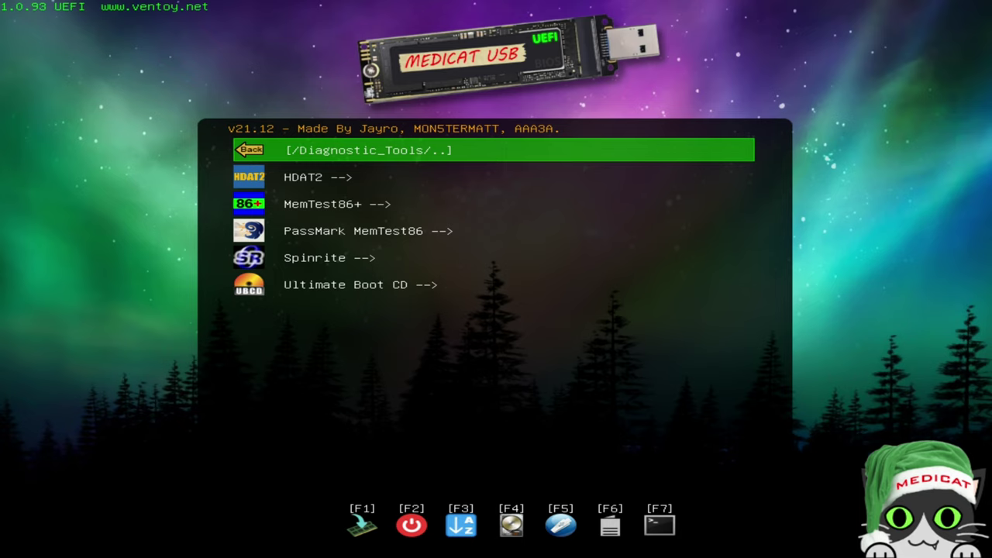
Step: View the Live Operating Systems and Partition Tools lists, returning to the main categories
key(Return)
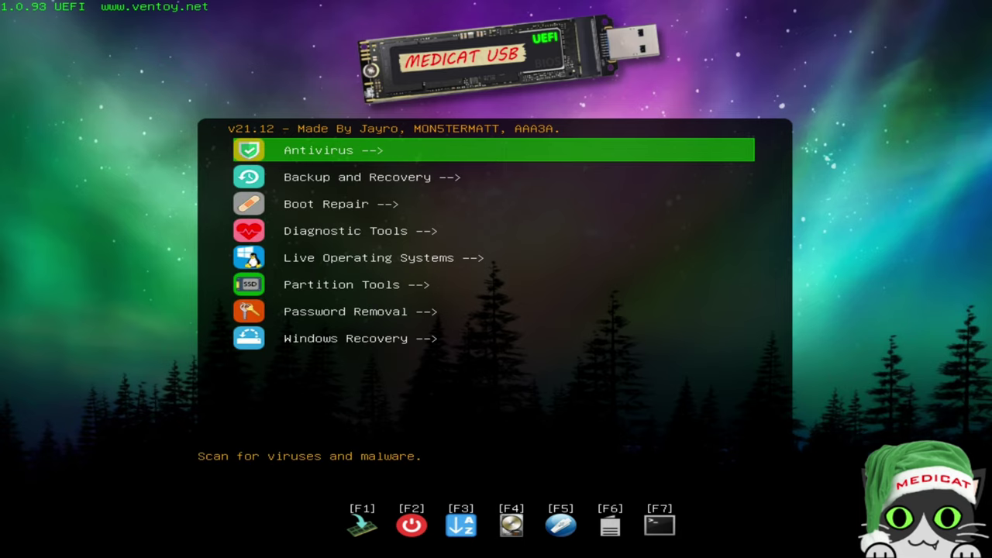
key(Down)
key(Down)
key(Down)
key(Down)
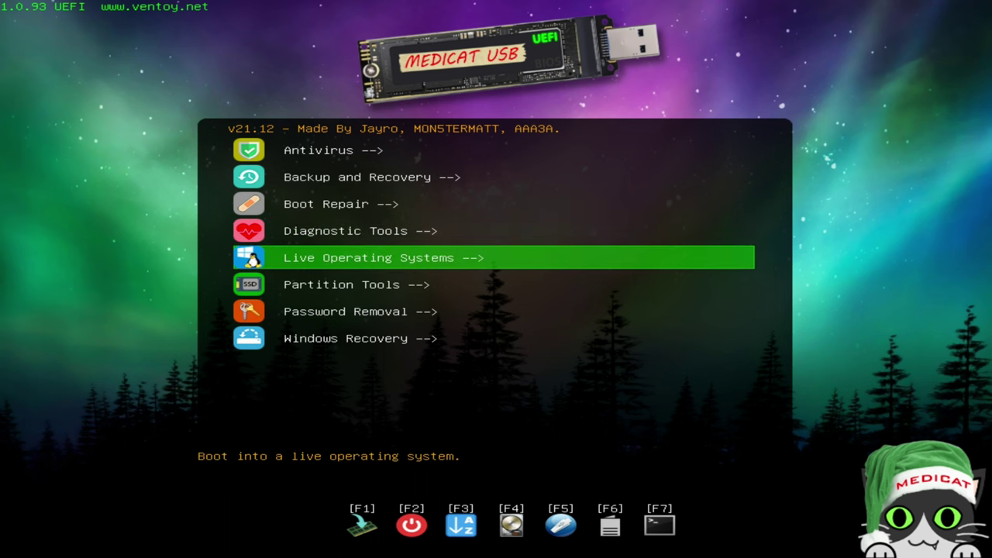
key(Return)
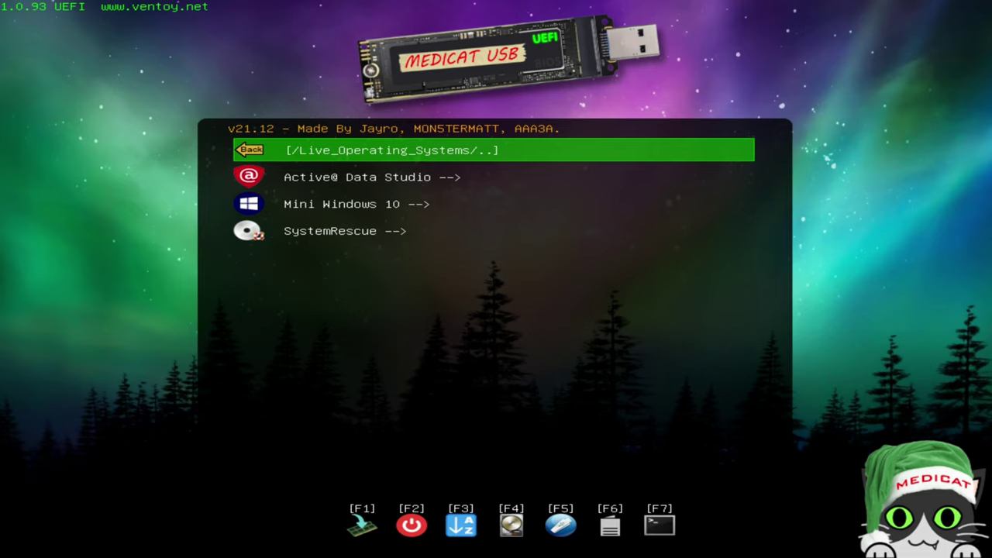
key(Return)
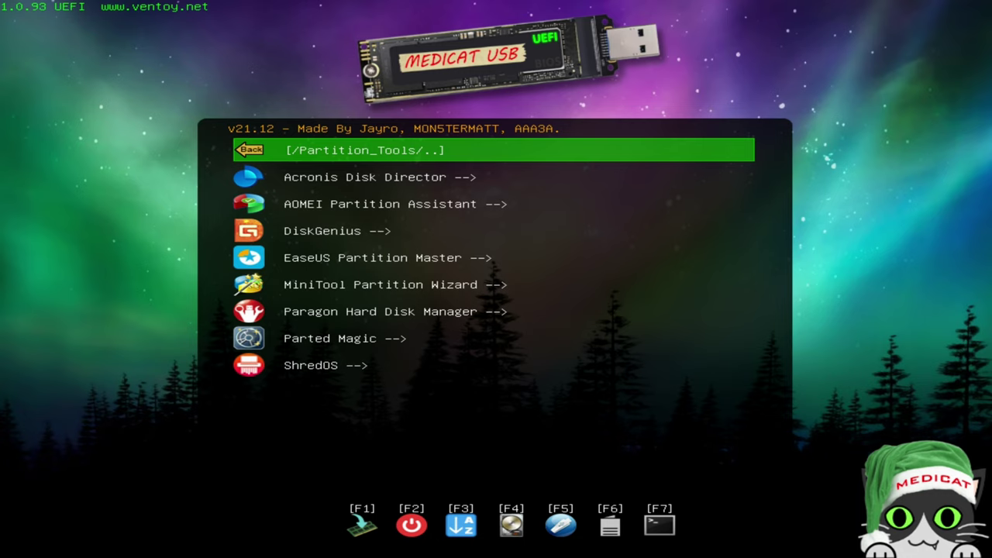
key(Return)
Step: View the Password Removal and Windows Recovery lists, returning to the main categories
key(Down)
key(Down)
key(Down)
key(Down)
key(Down)
key(Down)
key(Return)
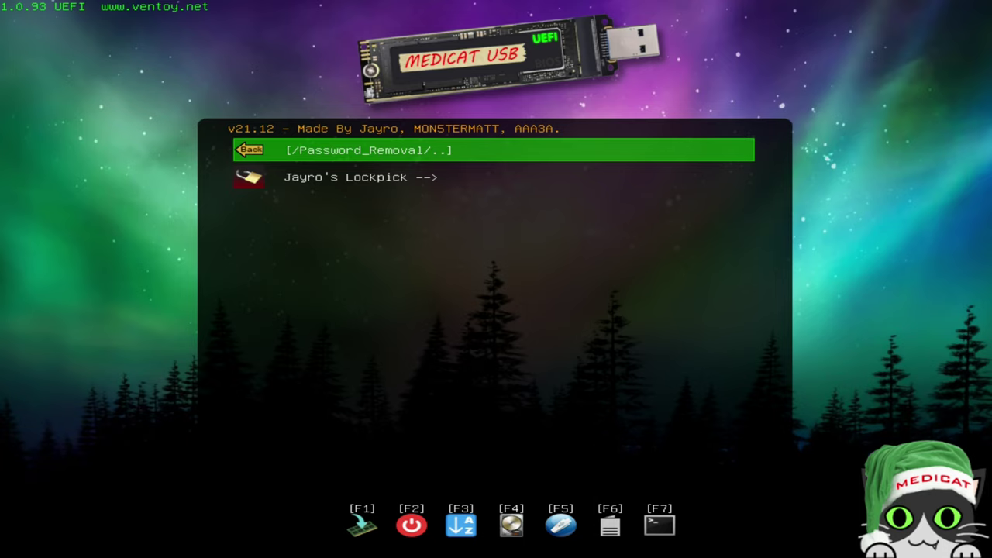
key(Return)
key(Down)
key(Down)
key(Down)
key(Down)
key(Down)
key(Down)
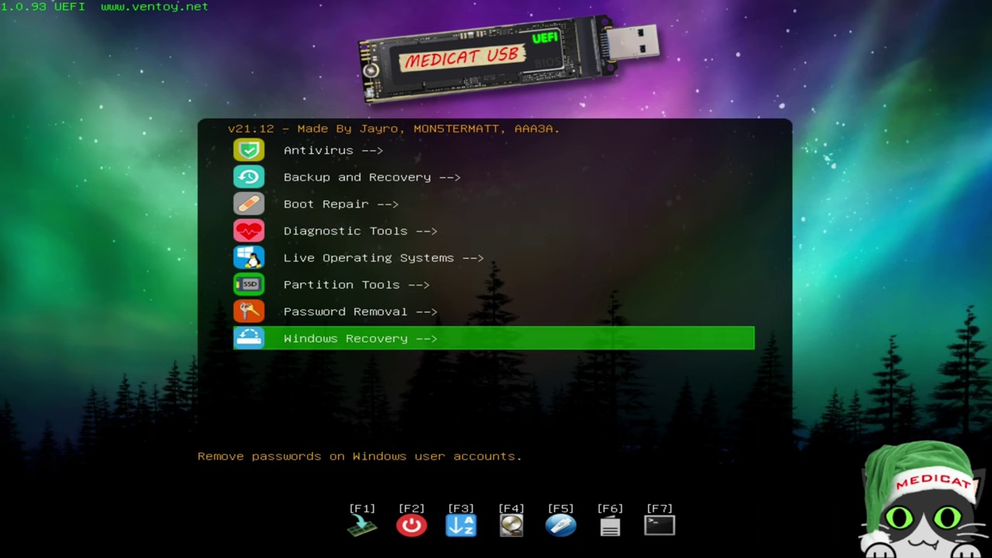
key(Return)
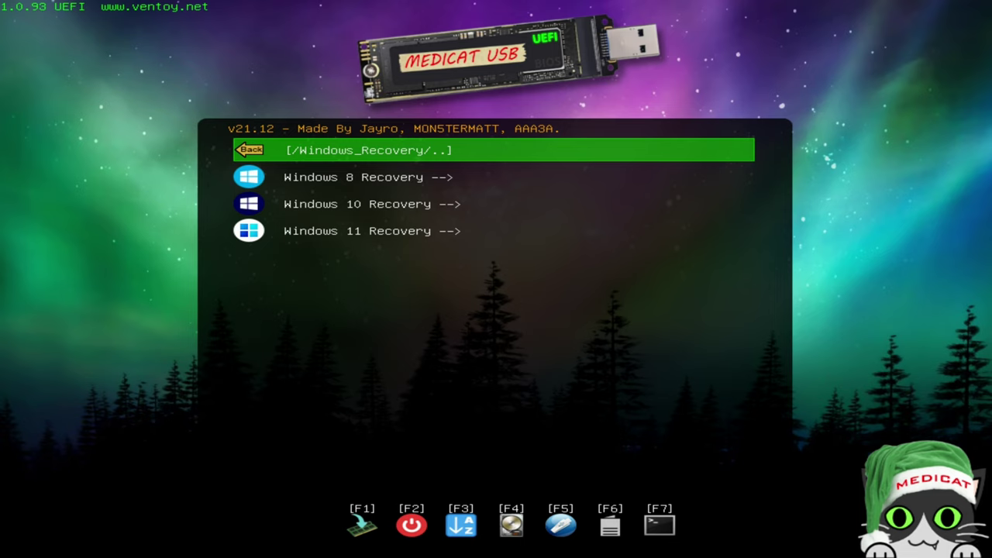
key(Return)
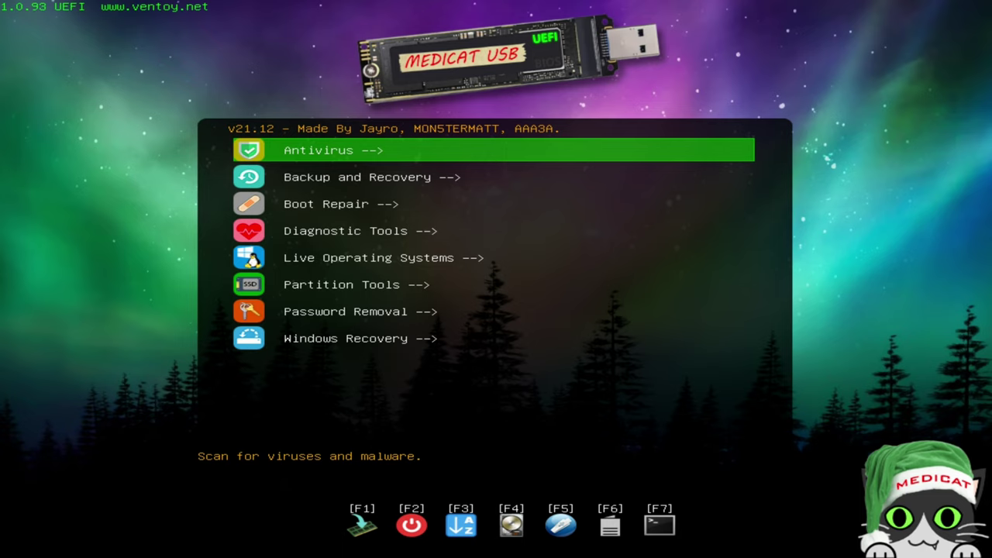
key(Down)
key(Down)
key(Down)
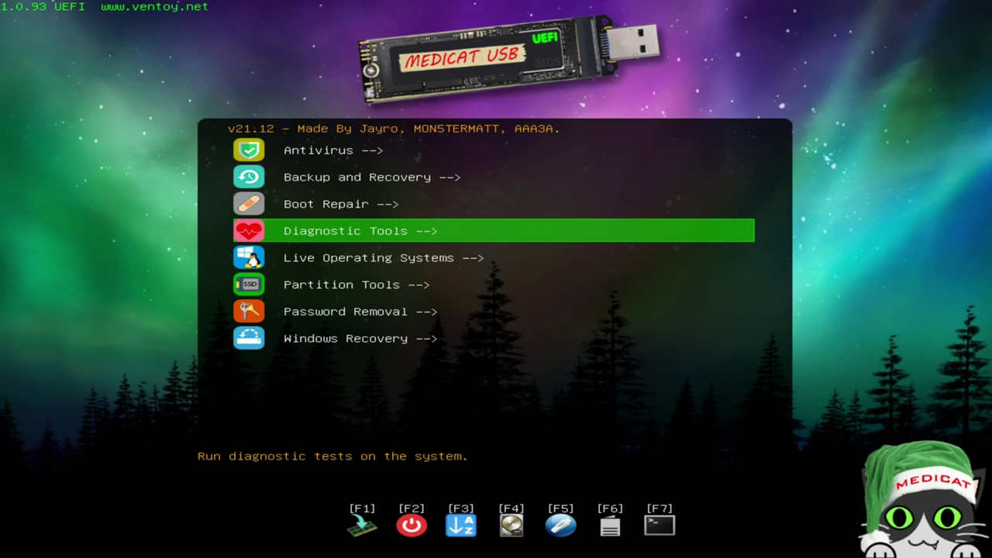
Step: Select Mini Windows 10 under Live Operating Systems and boot it
key(Down)
key(Return)
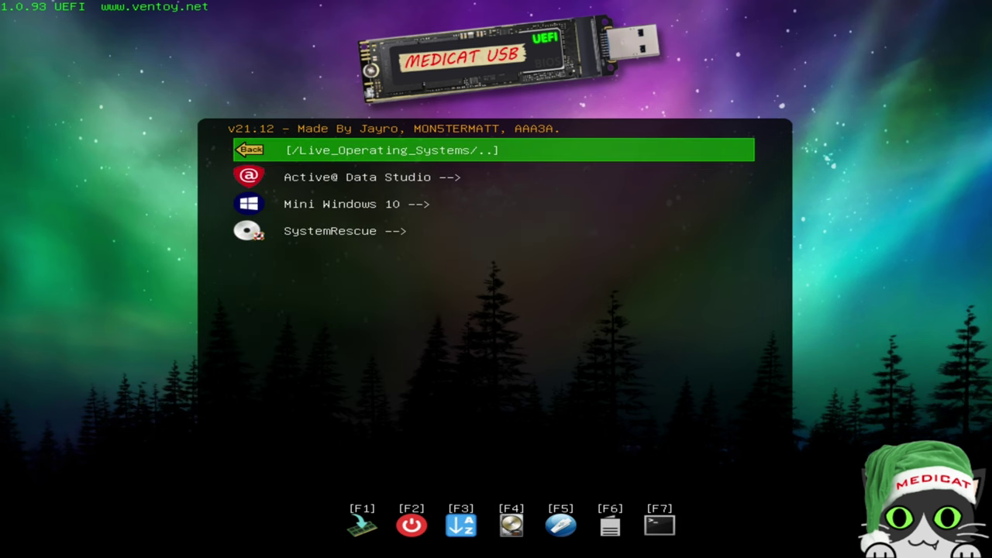
key(Down)
key(Down)
key(Down)
key(Up)
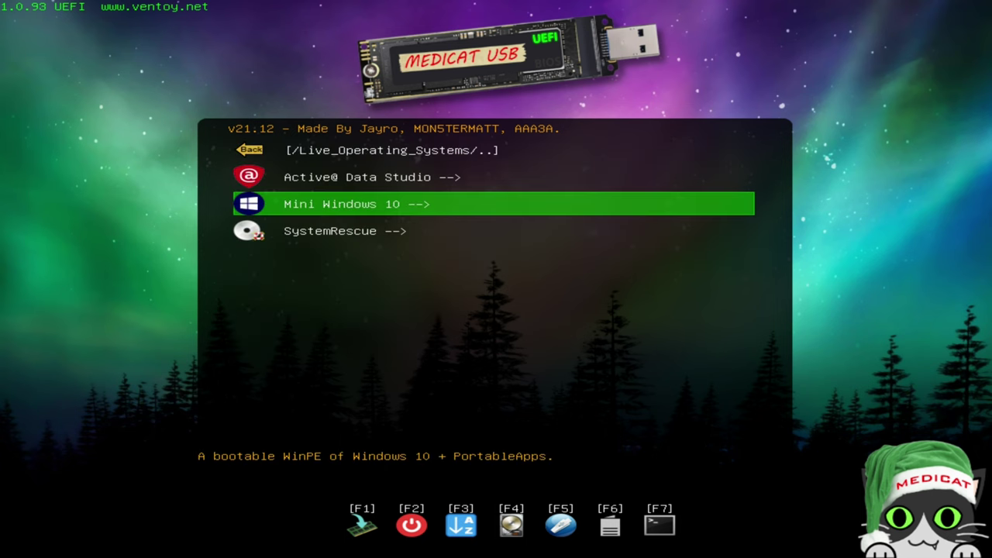
key(Return)
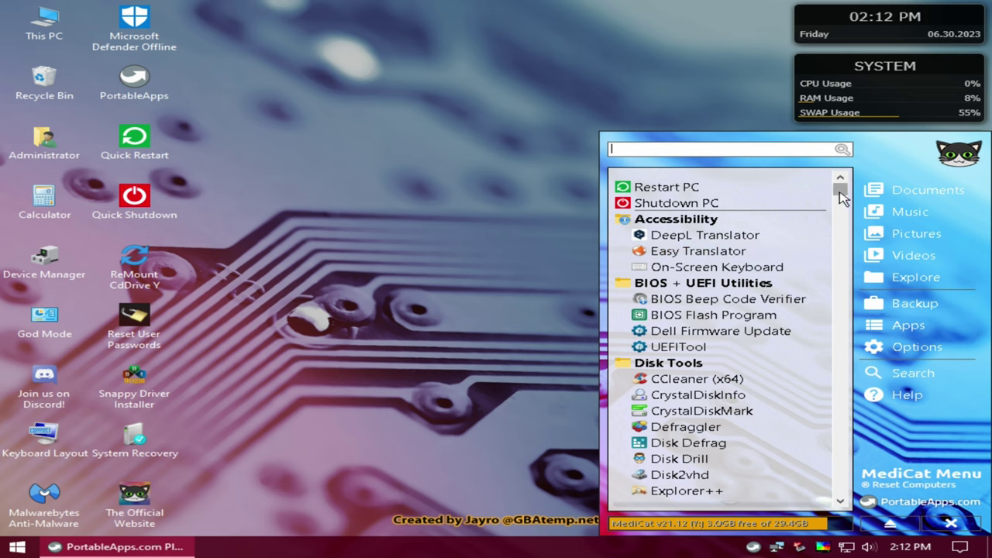
Step: Scroll the MediCat Menu down through Ransomware Decryption, Registry and Security tools, then back to top
drag(843, 198, 844, 208)
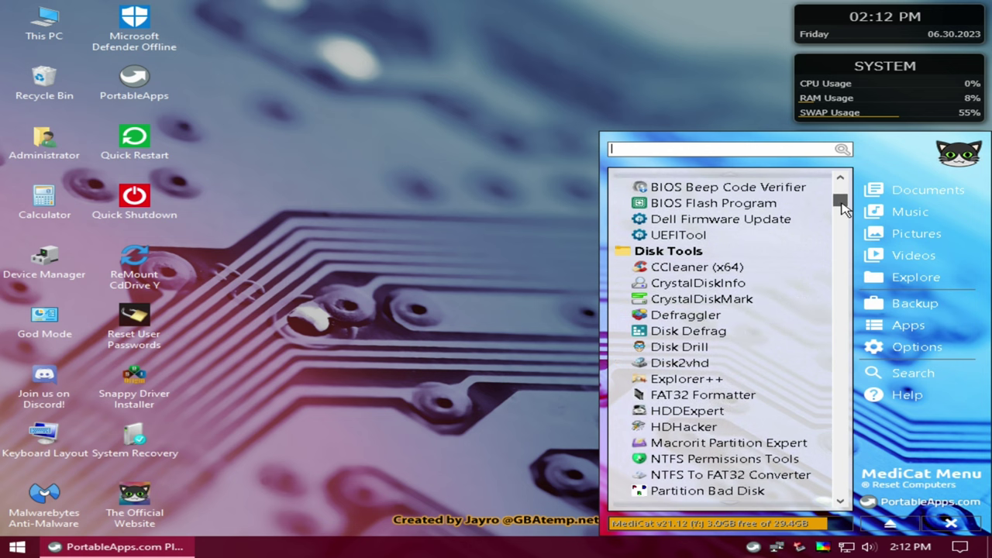
drag(844, 209, 841, 243)
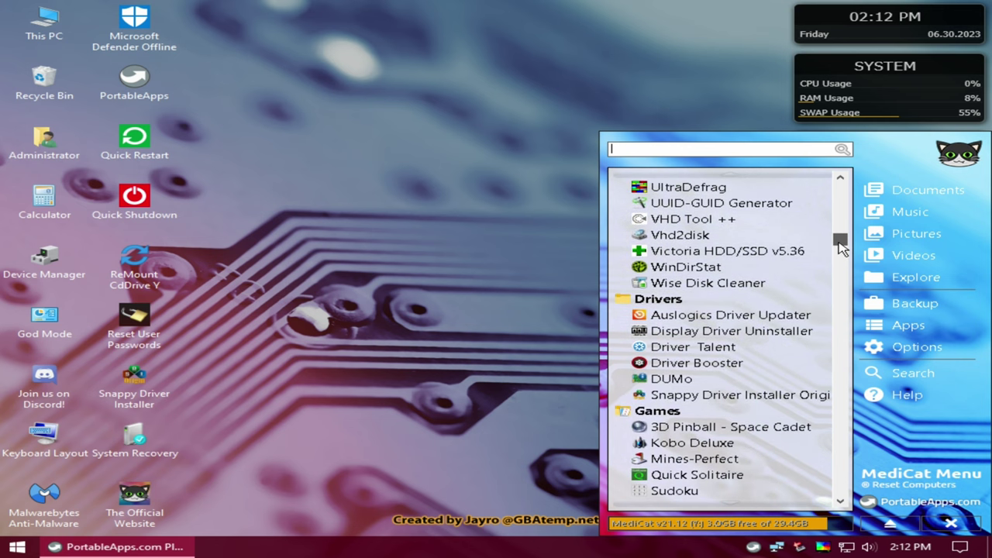
drag(841, 243, 838, 333)
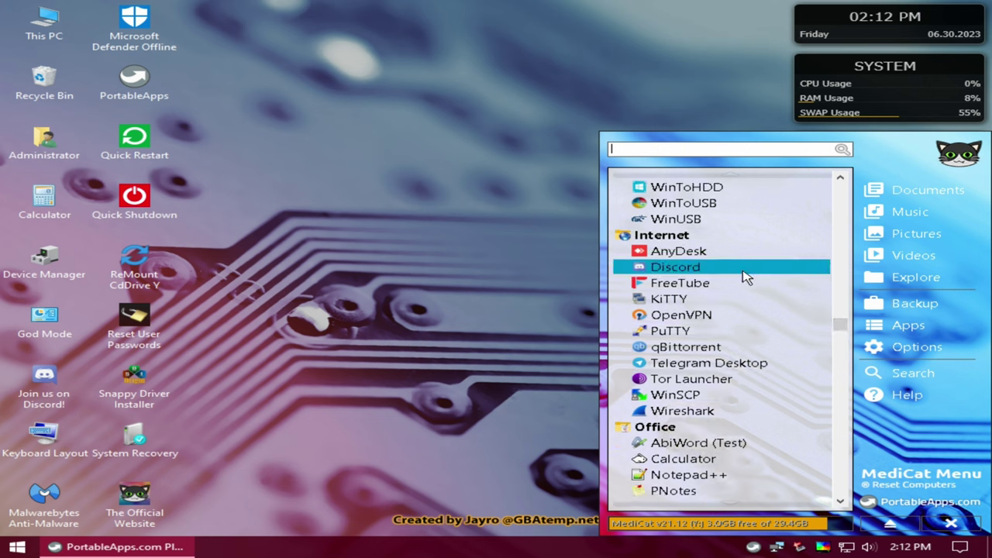
scroll(728, 326, down, 4)
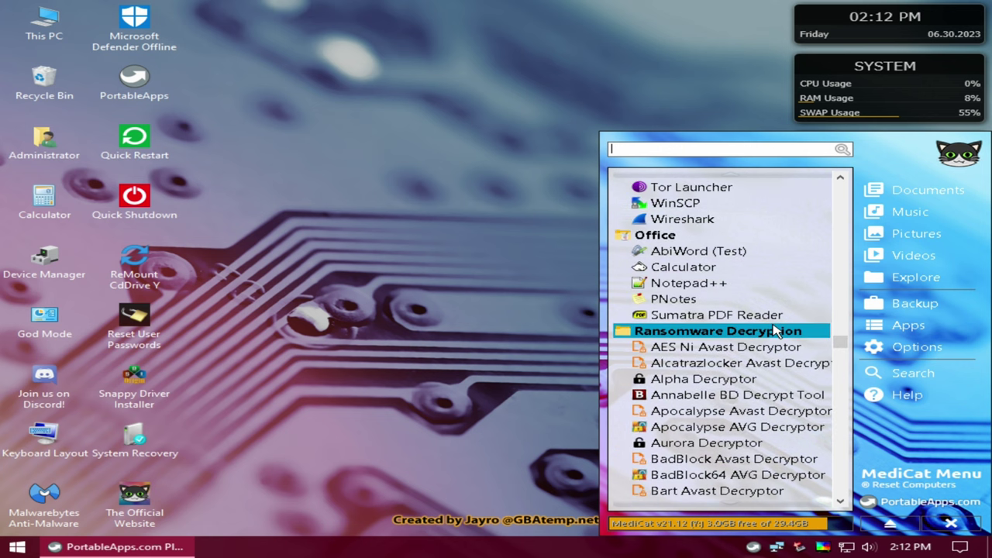
scroll(763, 283, down, 1)
scroll(760, 267, down, 2)
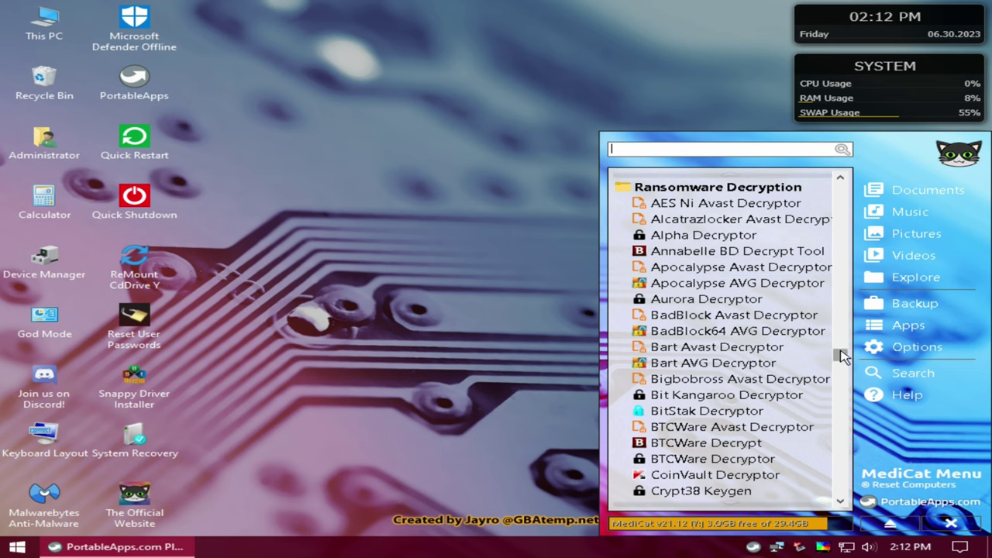
mouse_move(841, 354)
mouse_down()
mouse_move(841, 416)
mouse_move(839, 332)
mouse_move(850, 502)
mouse_move(853, 198)
mouse_move(838, 179)
mouse_up()
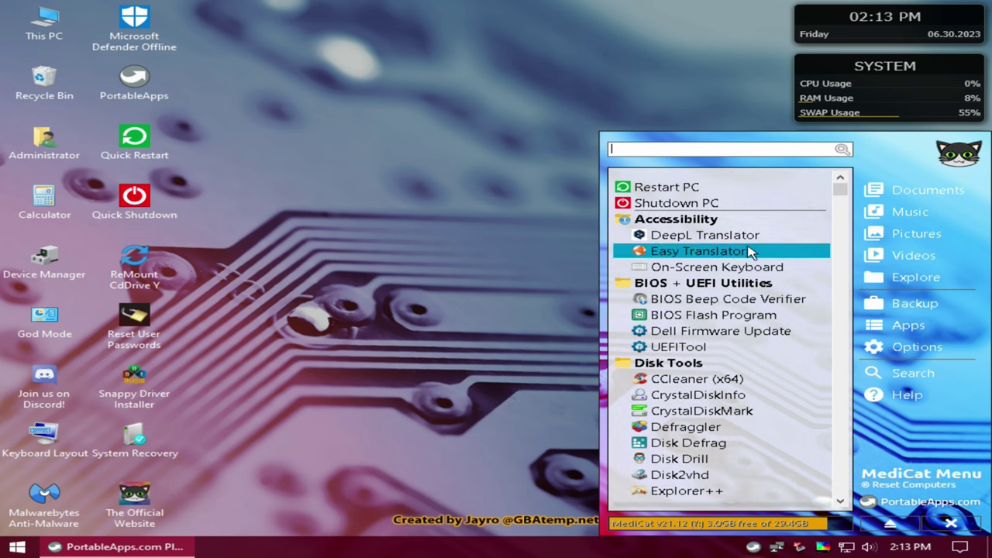